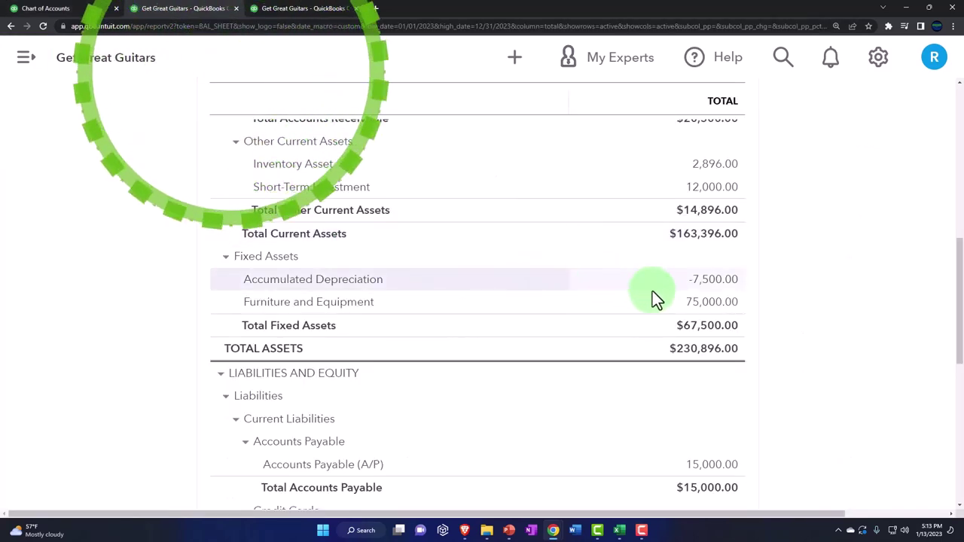
# - Show the Chart of Accounts with the Cash - 2415 bank account (128,000.00) in view
pyautogui.click(688, 306)
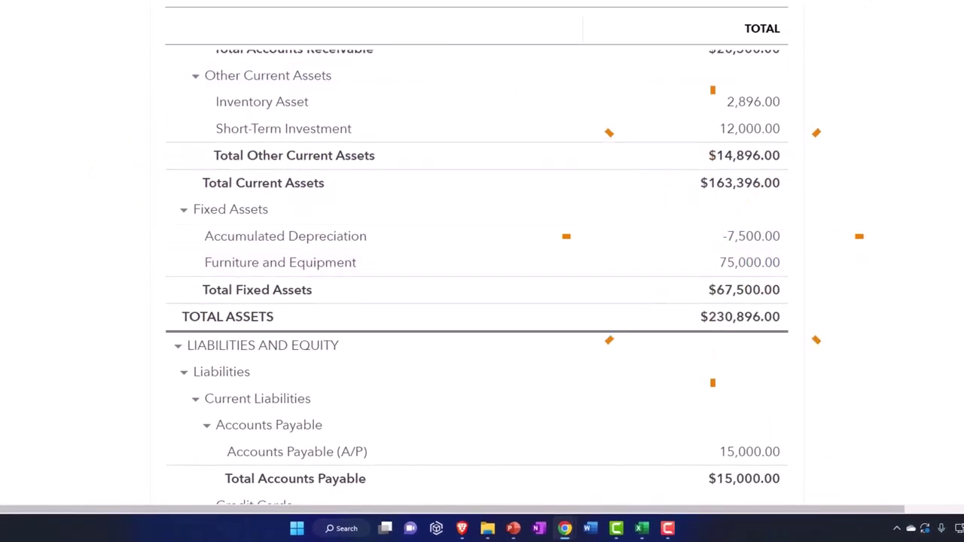
pyautogui.click(81, 8)
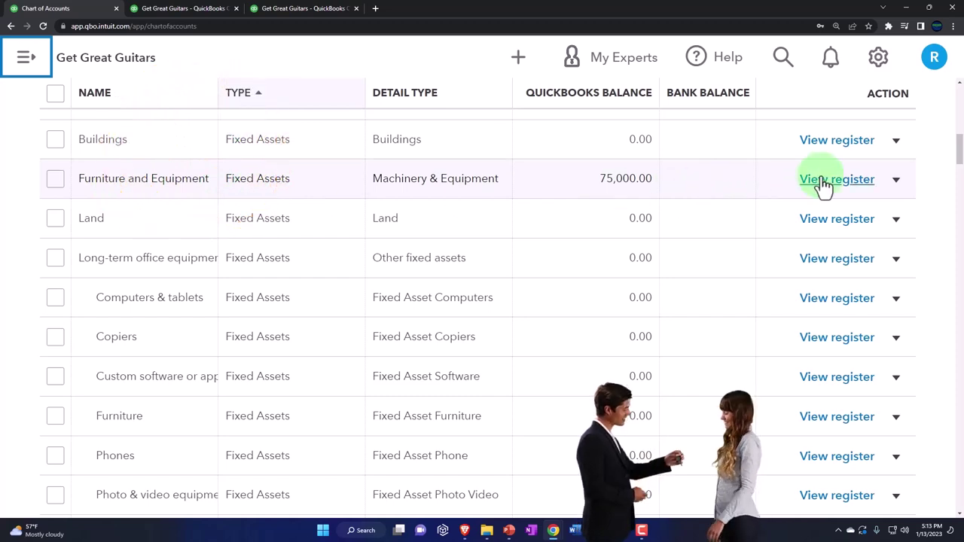
pyautogui.scroll(2, 810, 194)
pyautogui.scroll(5, 810, 194)
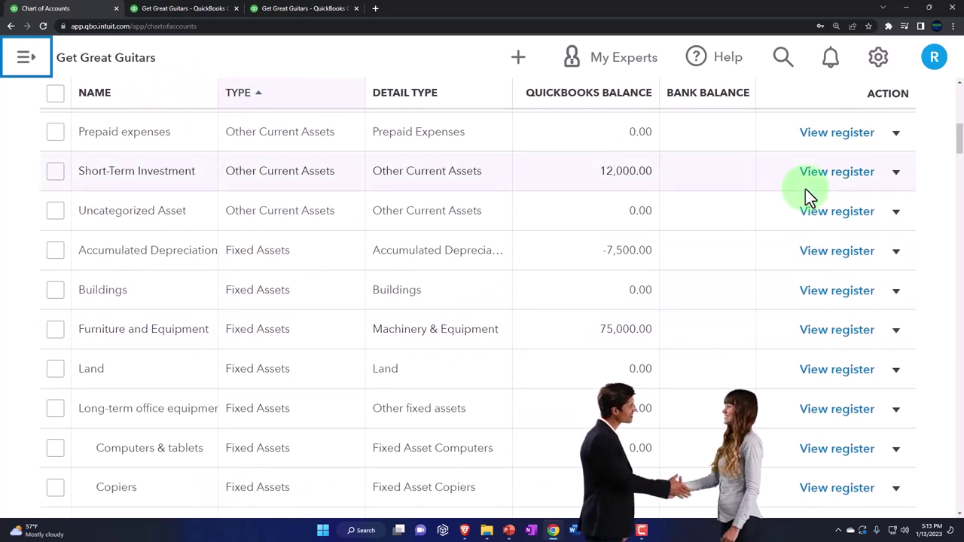
pyautogui.scroll(4, 807, 194)
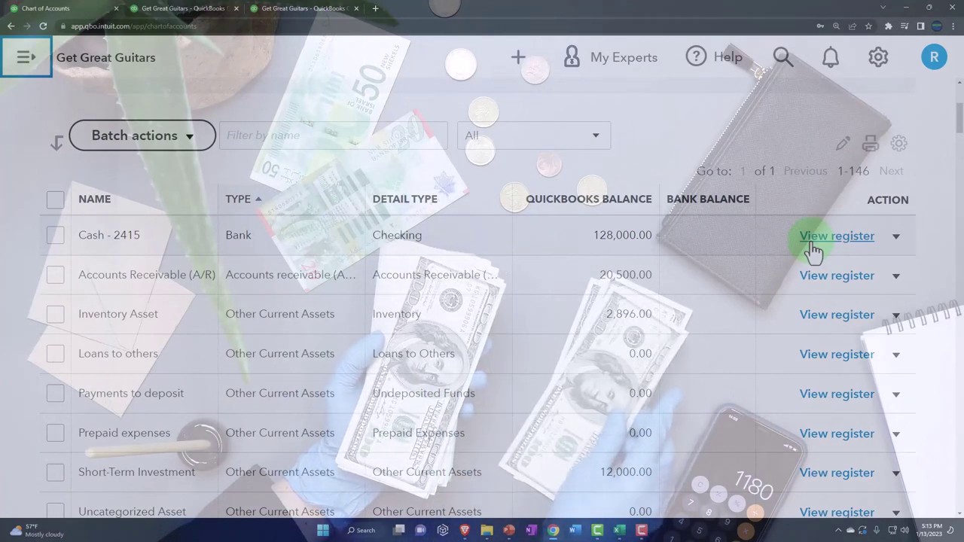
# - Open the Cash - 2415 bank register and dismiss its introduction tour
pyautogui.click(812, 243)
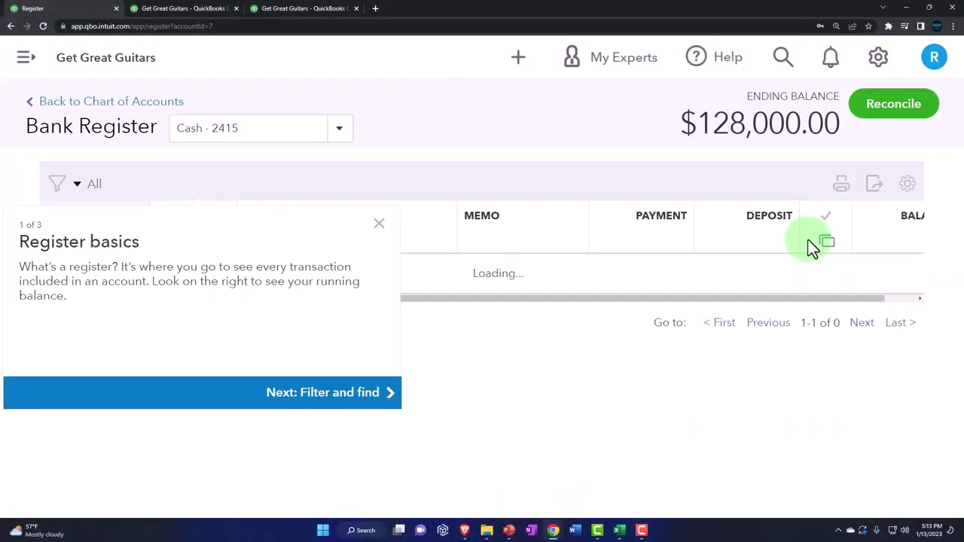
pyautogui.click(380, 270)
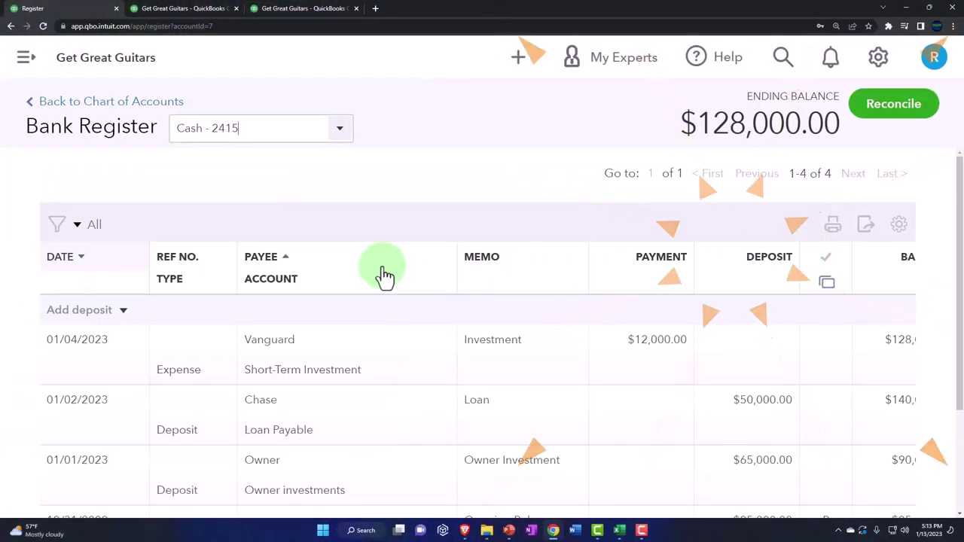
pyautogui.scroll(-1, 341, 276)
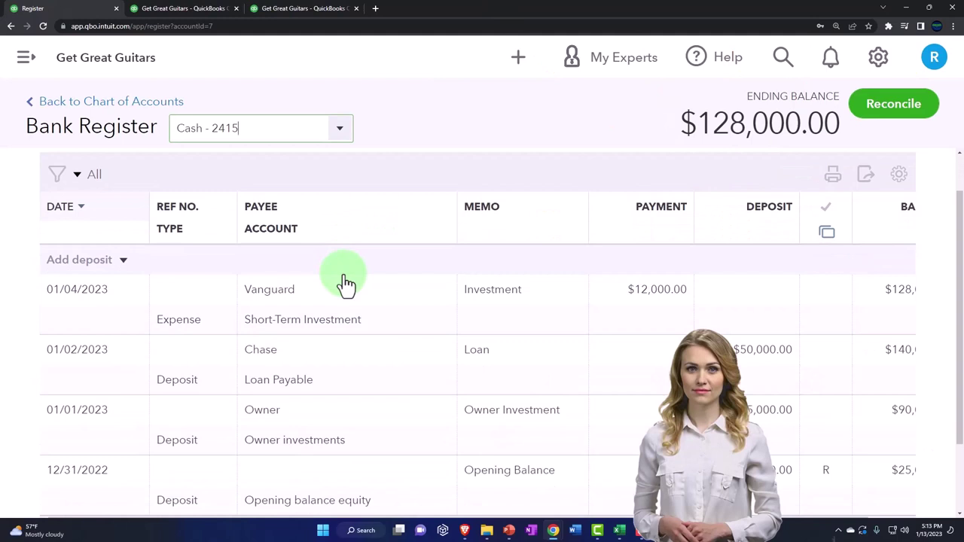
# - Start a new Expense row in the register dated 01/09/2023
pyautogui.click(125, 264)
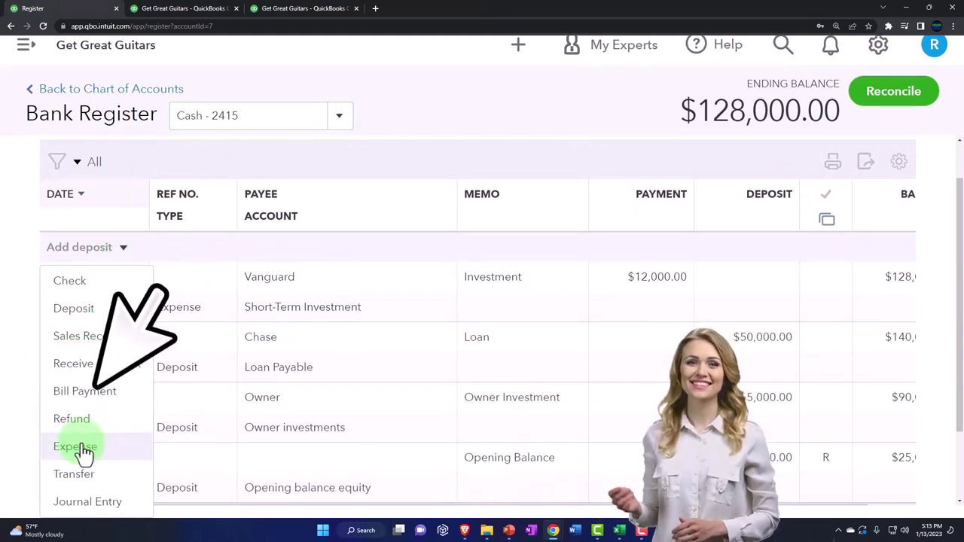
pyautogui.click(75, 447)
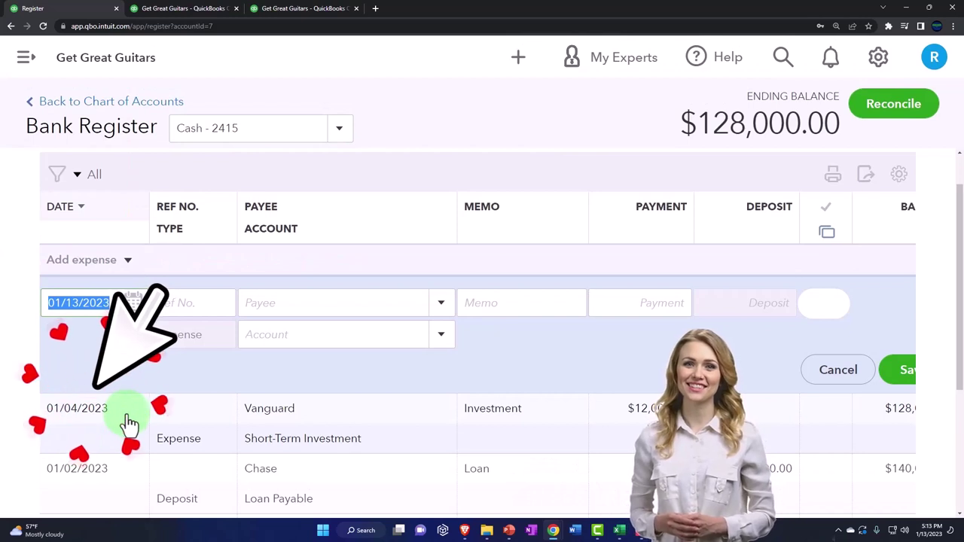
pyautogui.write('01')
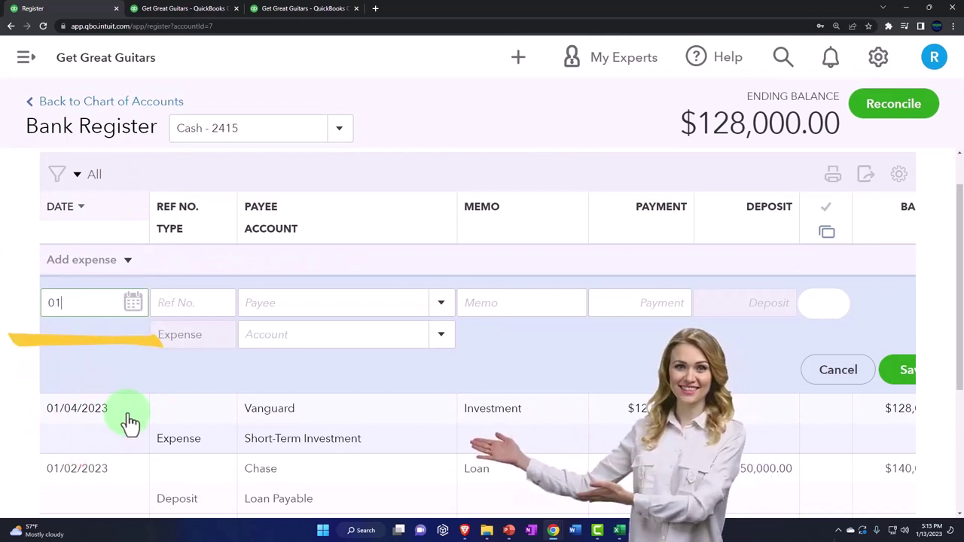
pyautogui.write('0923')
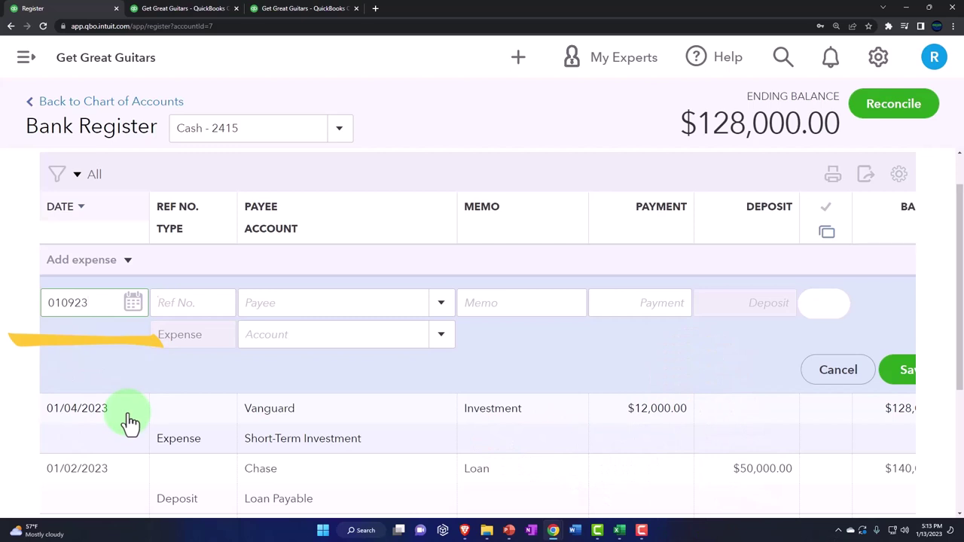
pyautogui.press('Tab')
pyautogui.scroll(-3, 130, 422)
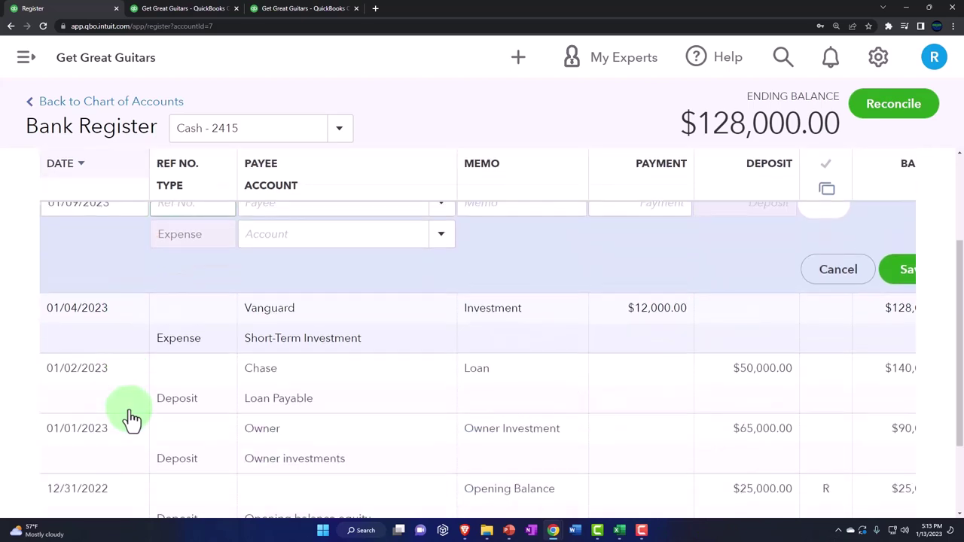
# - Add Office Depot as a new vendor payee on the expense and begin the Furniture memo
pyautogui.scroll(3, 130, 418)
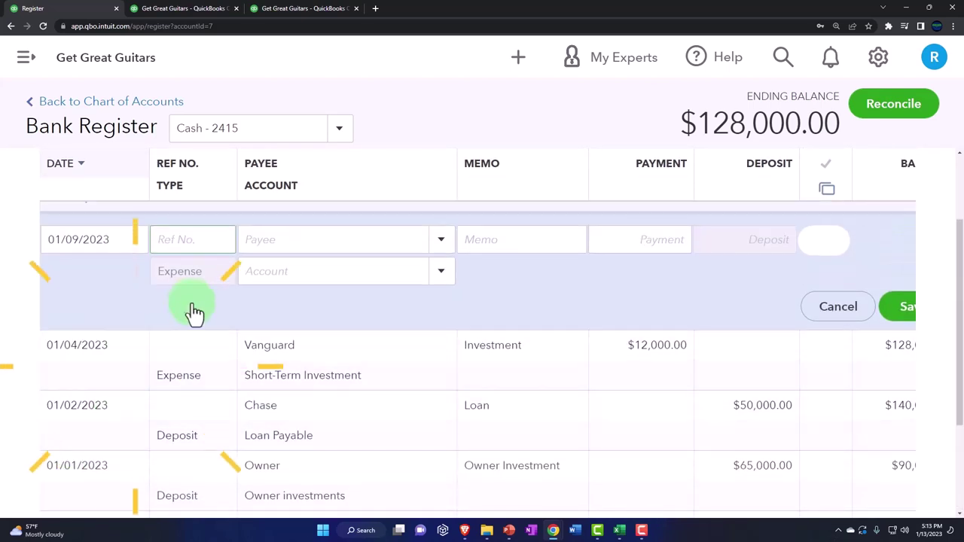
pyautogui.click(290, 240)
pyautogui.write('Office Depot')
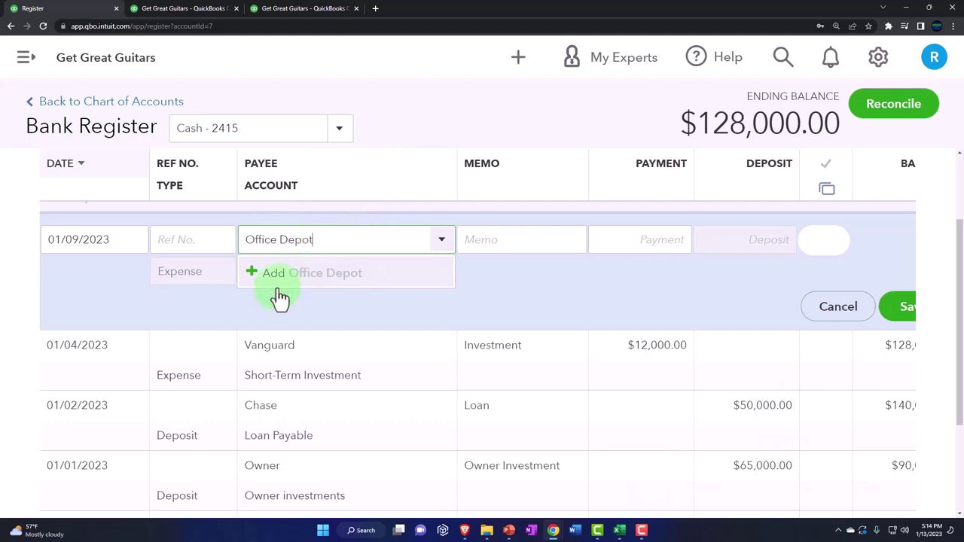
pyautogui.click(224, 304)
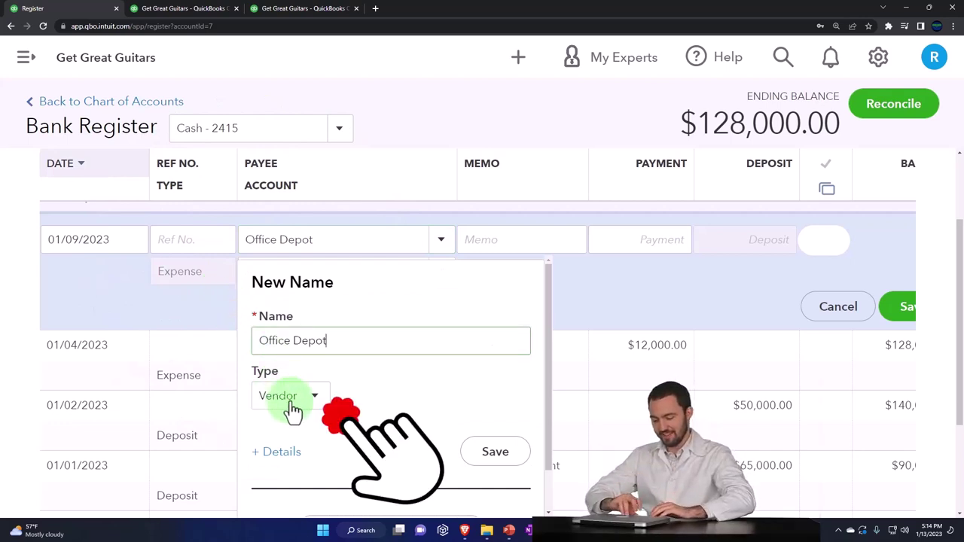
pyautogui.click(497, 456)
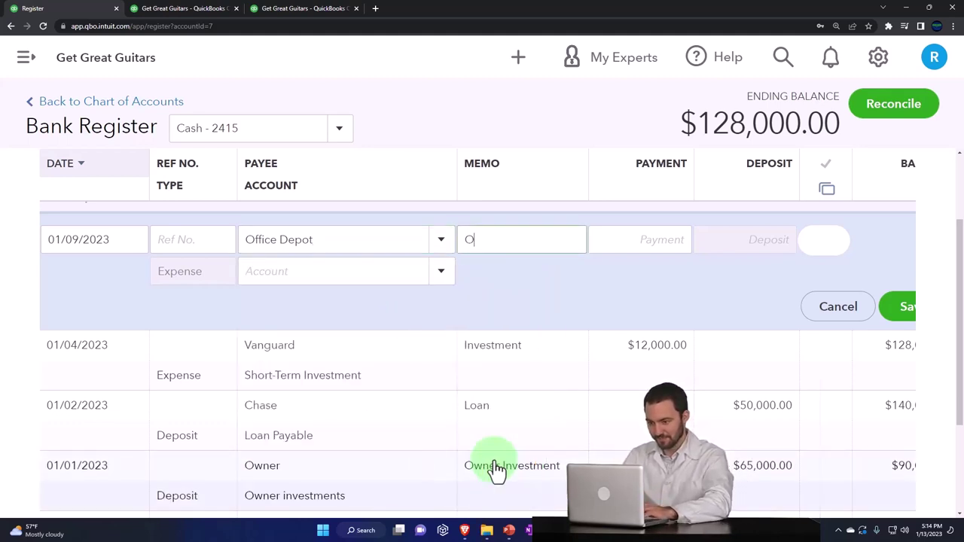
pyautogui.write('Office Su')
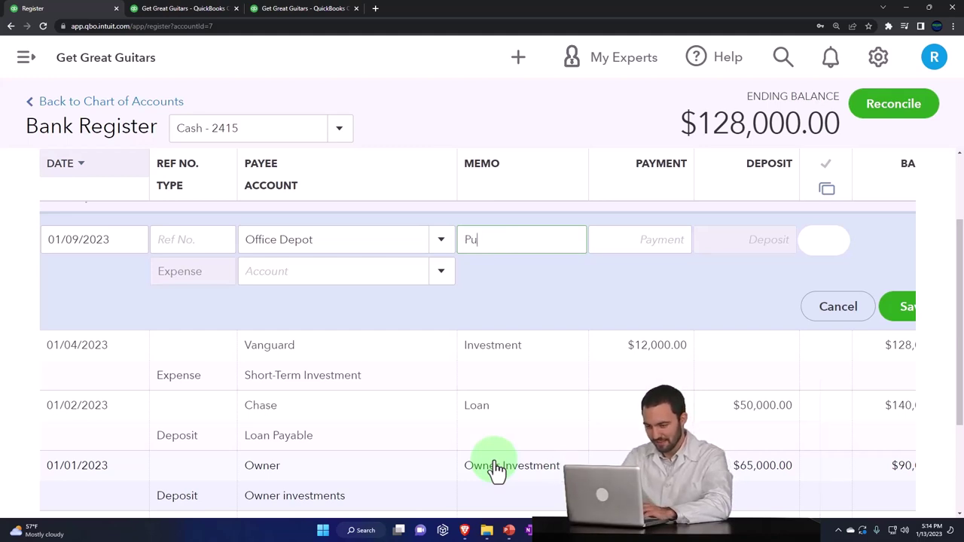
pyautogui.write('tu')
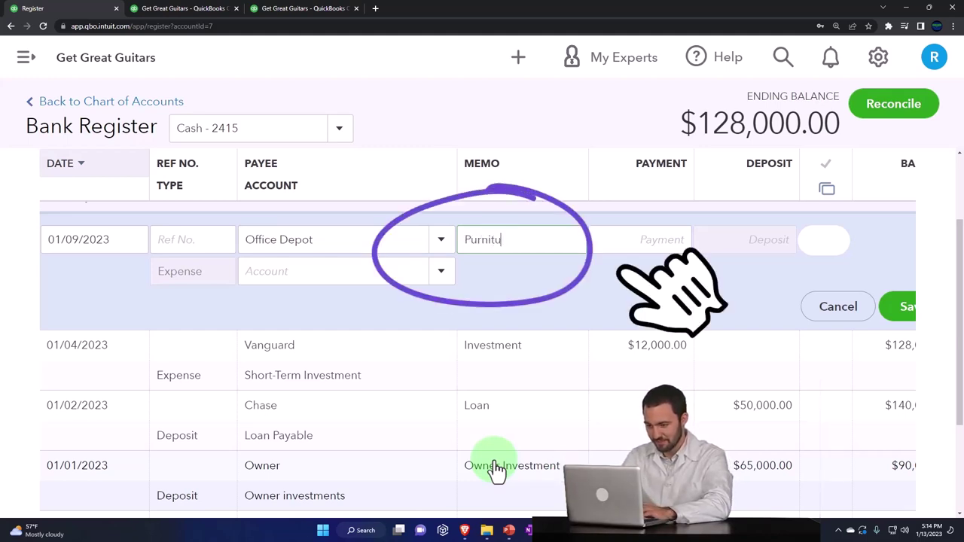
pyautogui.write('rurniture')
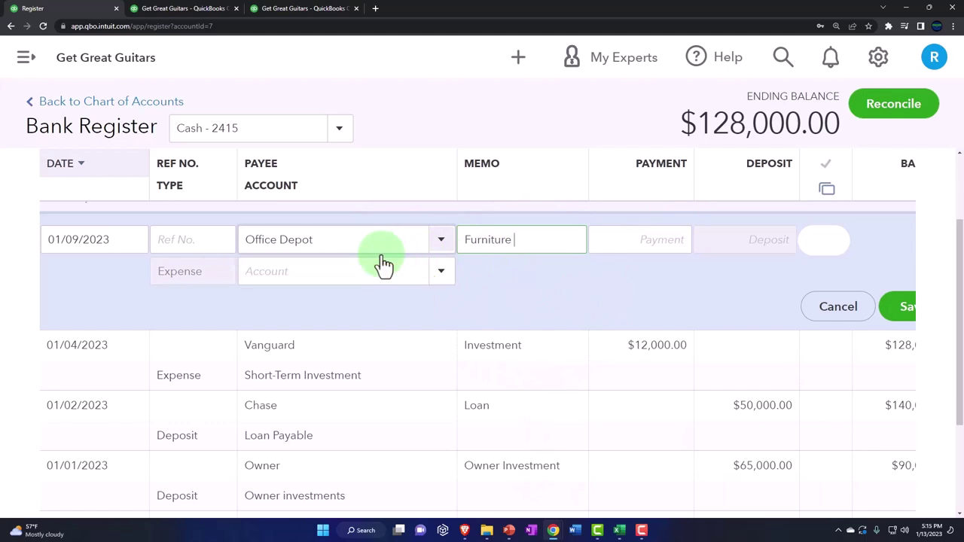
# - Review the furniture item names, dates and costs in rows 11–15 of the Depreciation Book
pyautogui.click(619, 531)
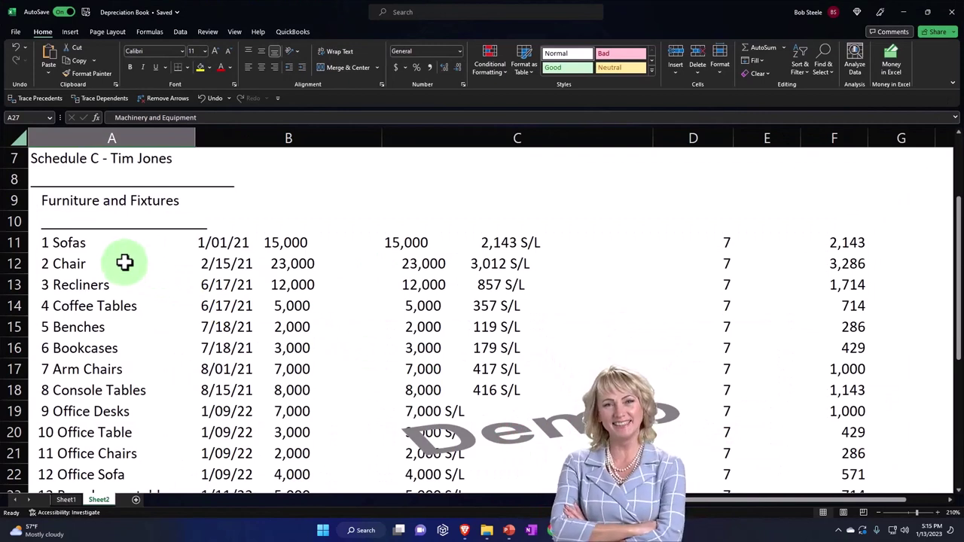
pyautogui.click(81, 248)
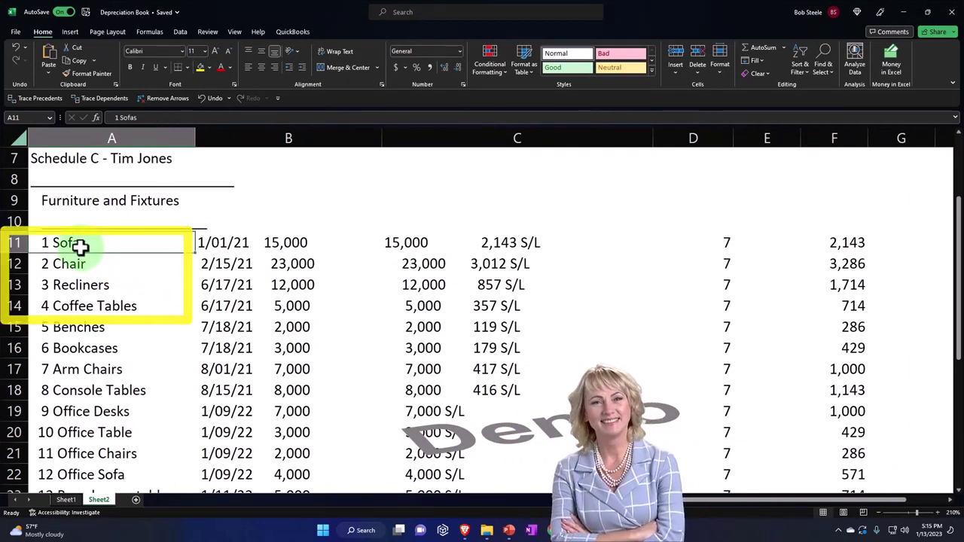
pyautogui.moveTo(79, 246); pyautogui.dragTo(81, 306)
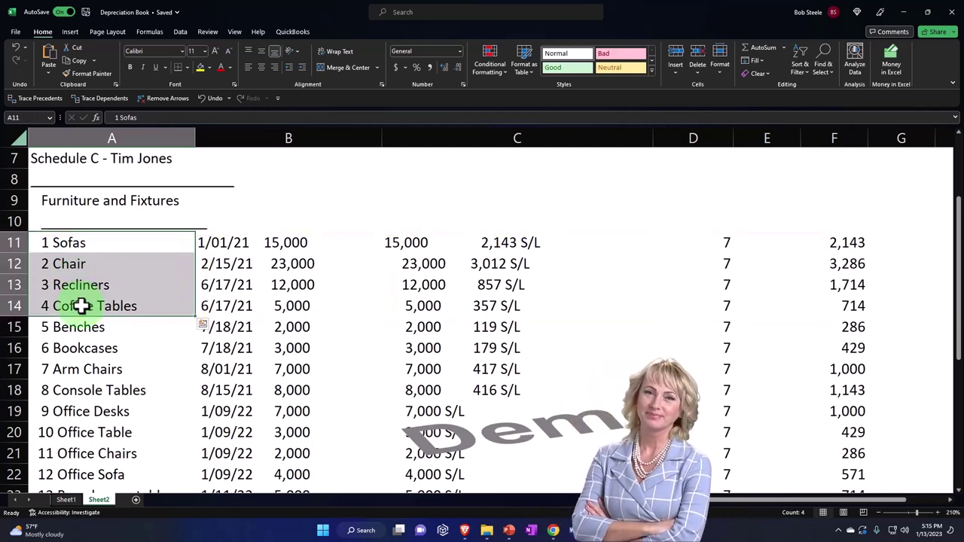
pyautogui.moveTo(413, 240); pyautogui.dragTo(412, 291)
pyautogui.moveTo(302, 245); pyautogui.dragTo(301, 308)
pyautogui.click(292, 332)
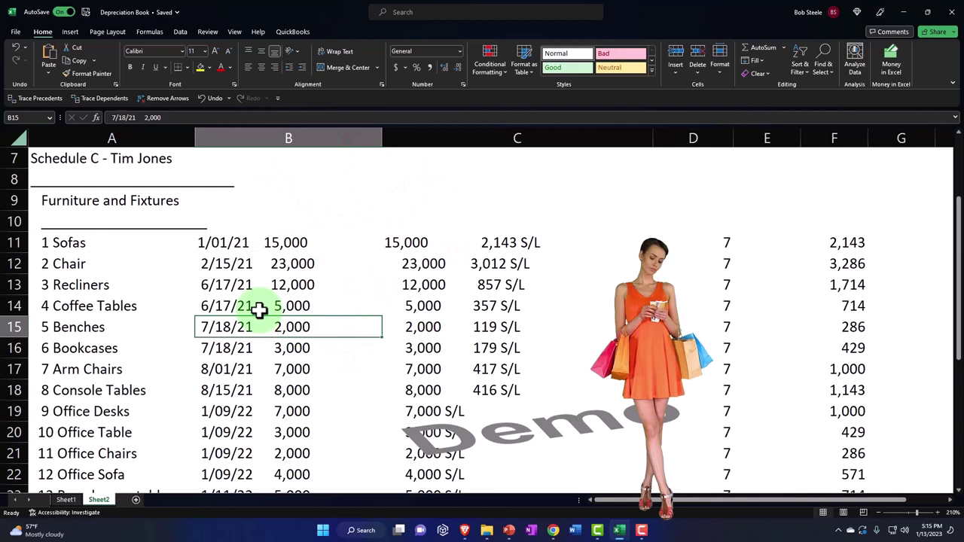
# - Recheck the Sofas entry in A11 and B11, then minimize the Excel workbook
pyautogui.click(92, 245)
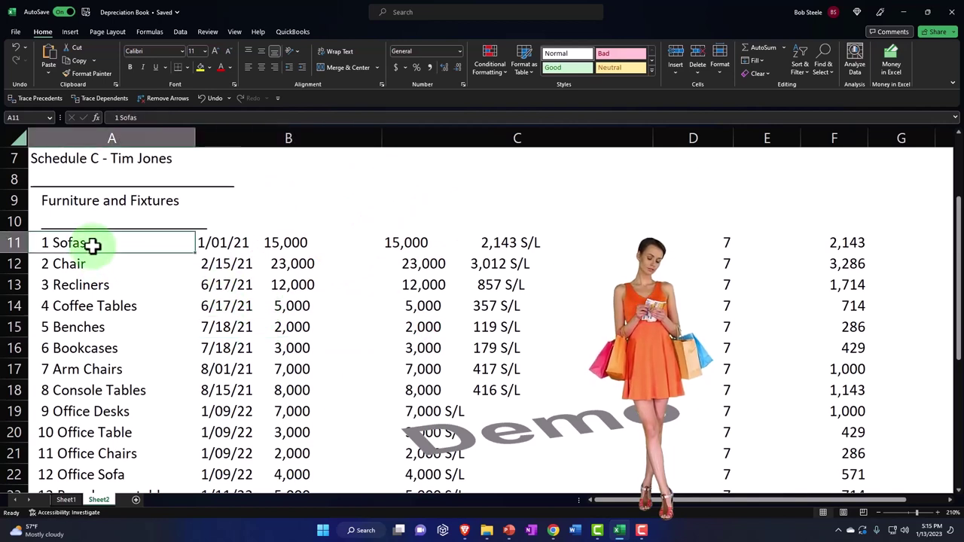
pyautogui.click(92, 245)
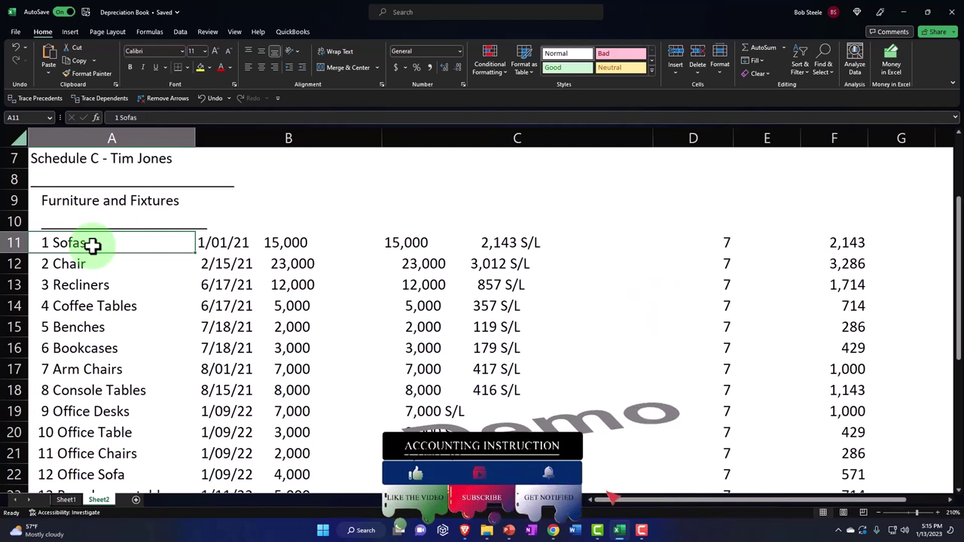
pyautogui.moveTo(92, 245); pyautogui.dragTo(92, 309)
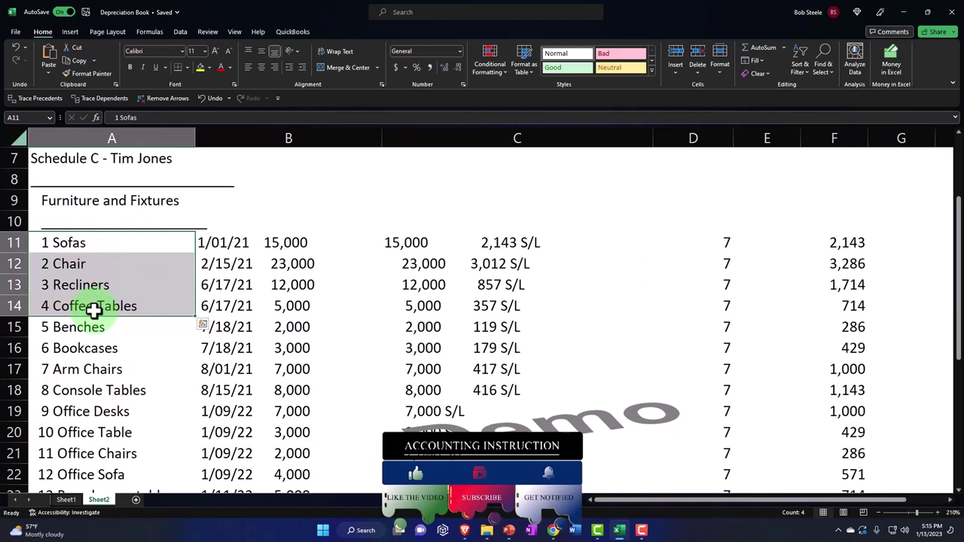
pyautogui.click(76, 249)
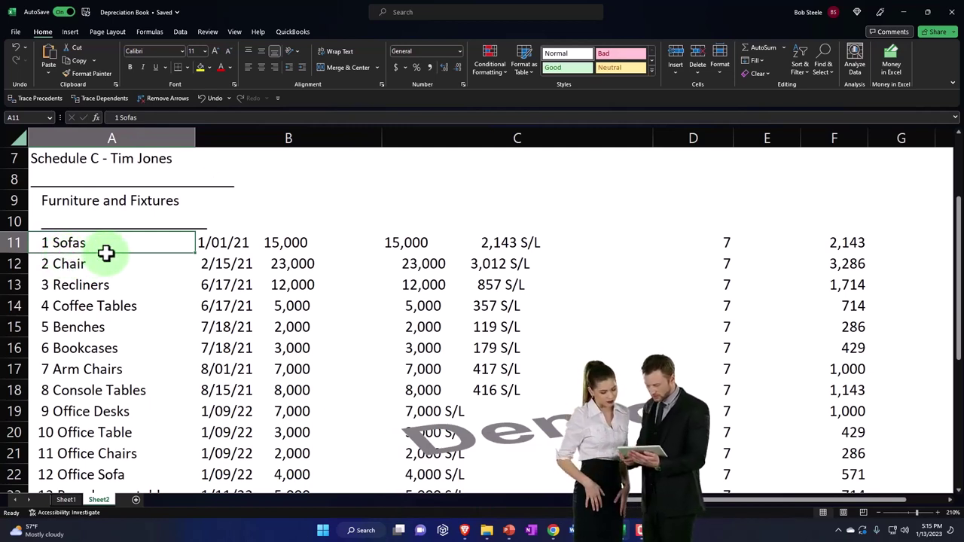
pyautogui.click(283, 241)
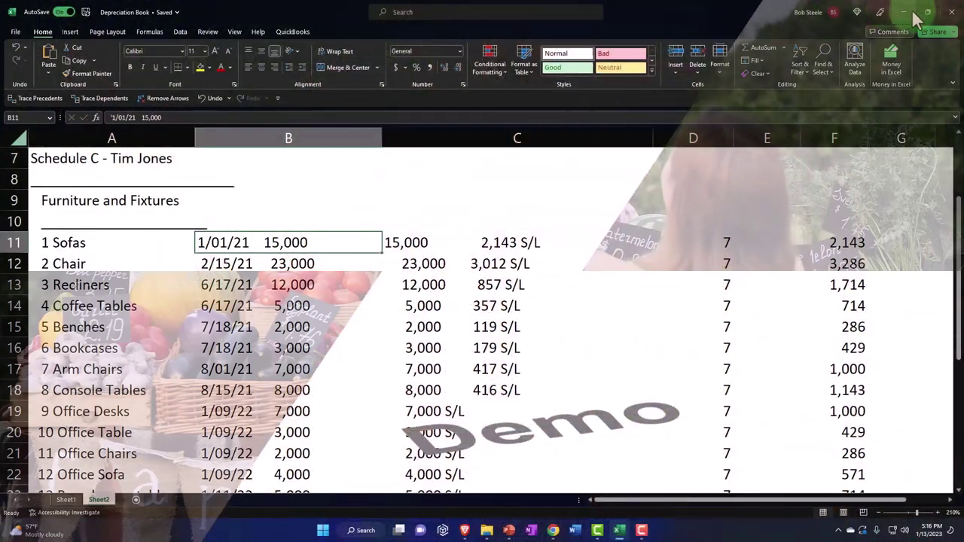
pyautogui.click(910, 12)
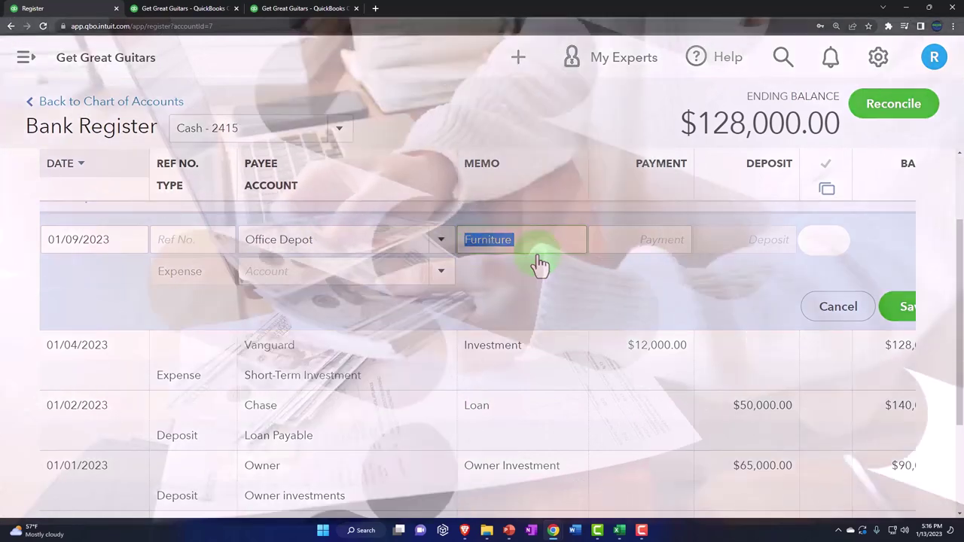
# - Enter an 18,000.00 payment and charge the expense to Furniture and Equipment
pyautogui.press('Tab')
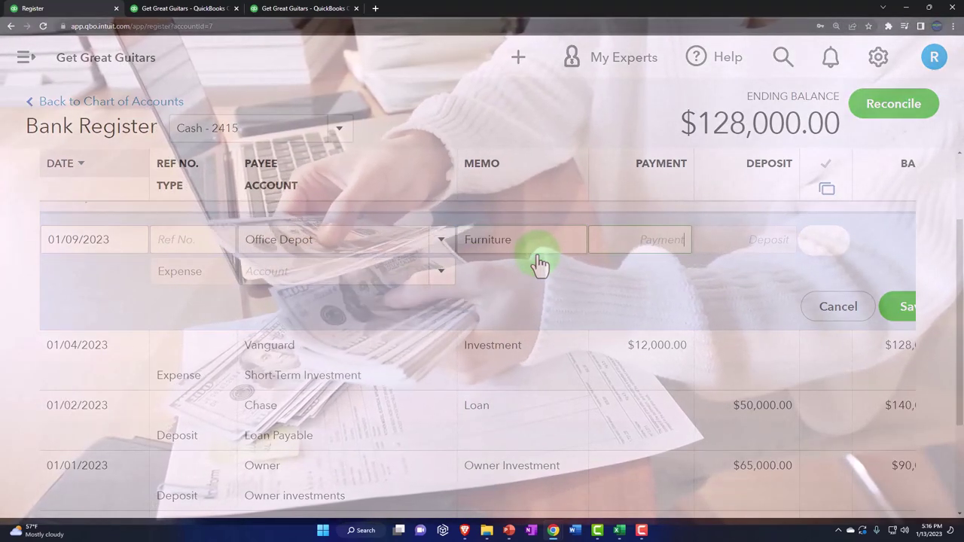
pyautogui.write('180000.00')
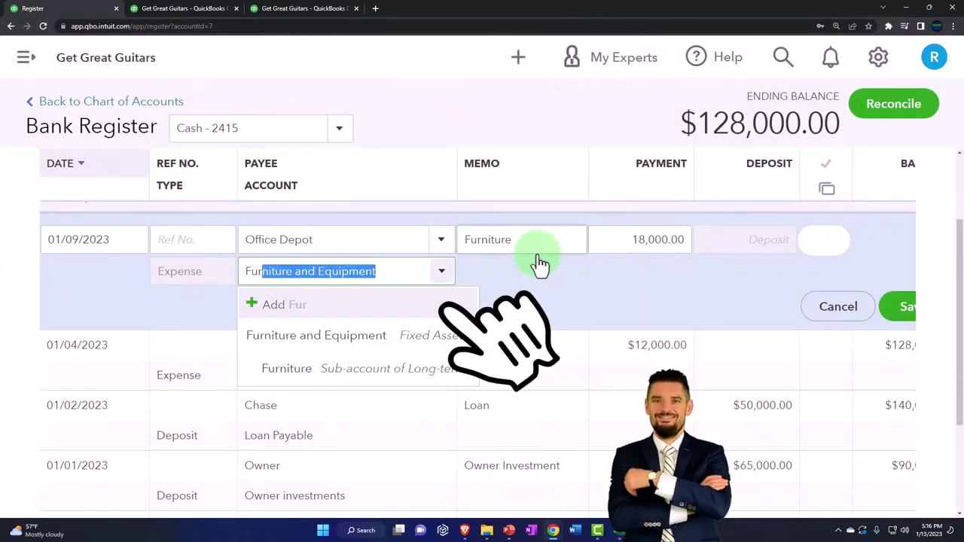
pyautogui.click(296, 343)
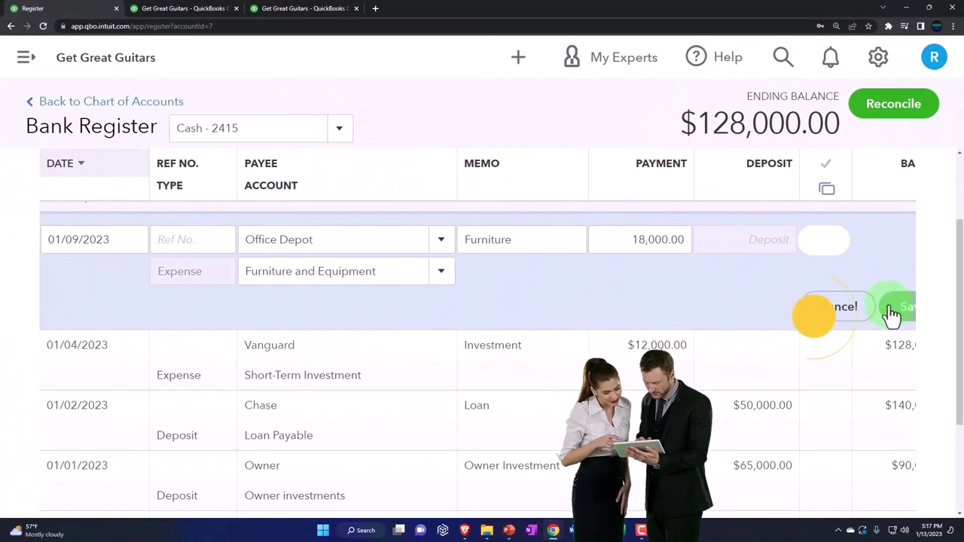
# - Save the Office Depot expense and rerun the Balance Sheet report
pyautogui.click(891, 315)
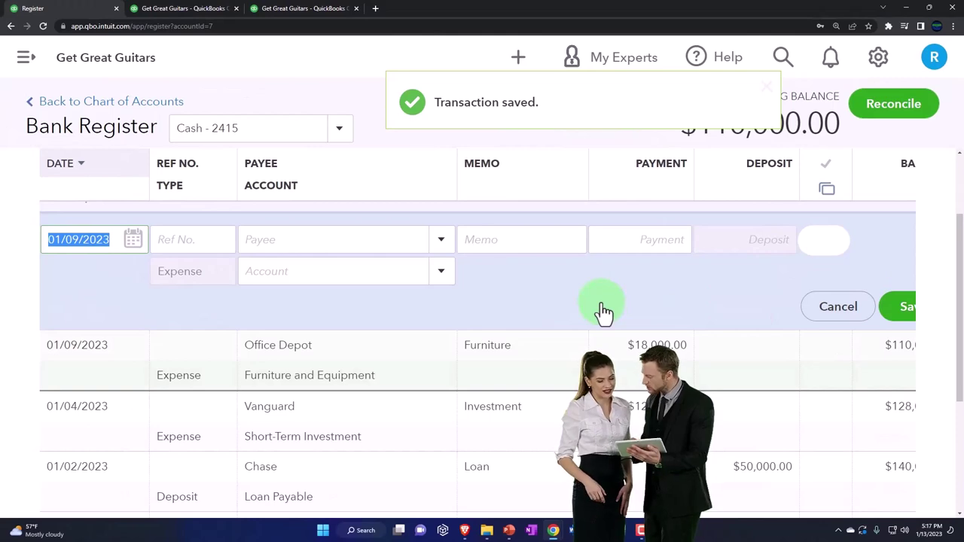
pyautogui.click(179, 9)
pyautogui.scroll(8, 296, 277)
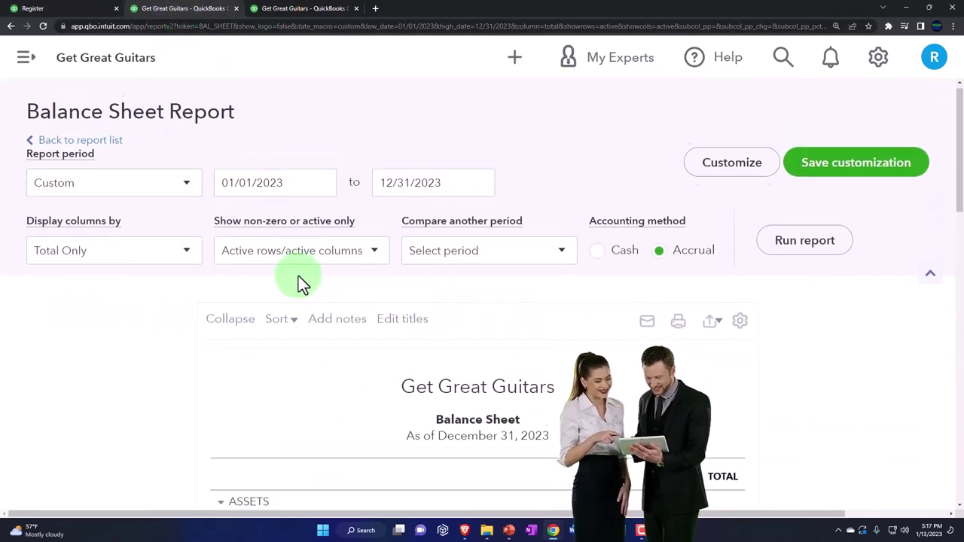
pyautogui.click(789, 267)
# - Drill into the transactions behind the Cash balance, zoomed out to fit the report
pyautogui.scroll(-3, 407, 277)
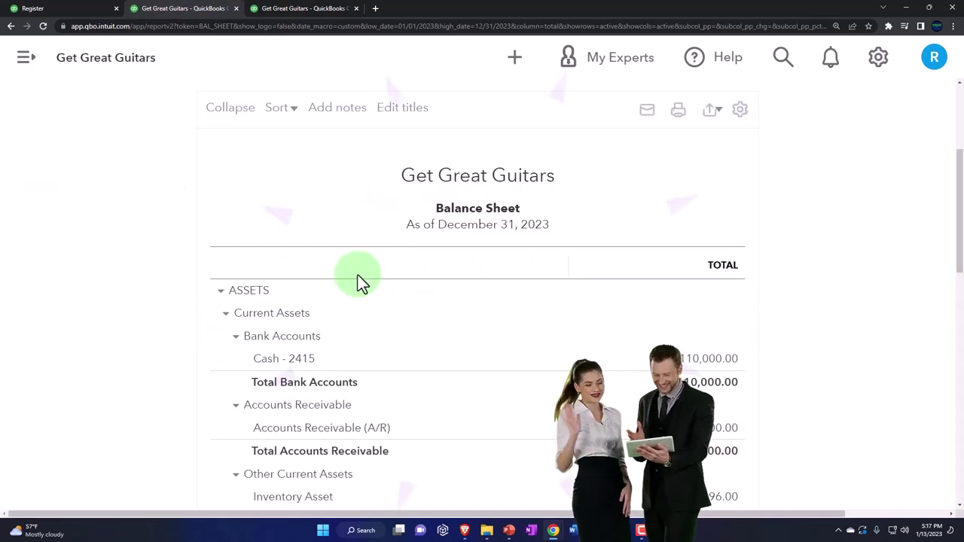
pyautogui.scroll(-2, 360, 282)
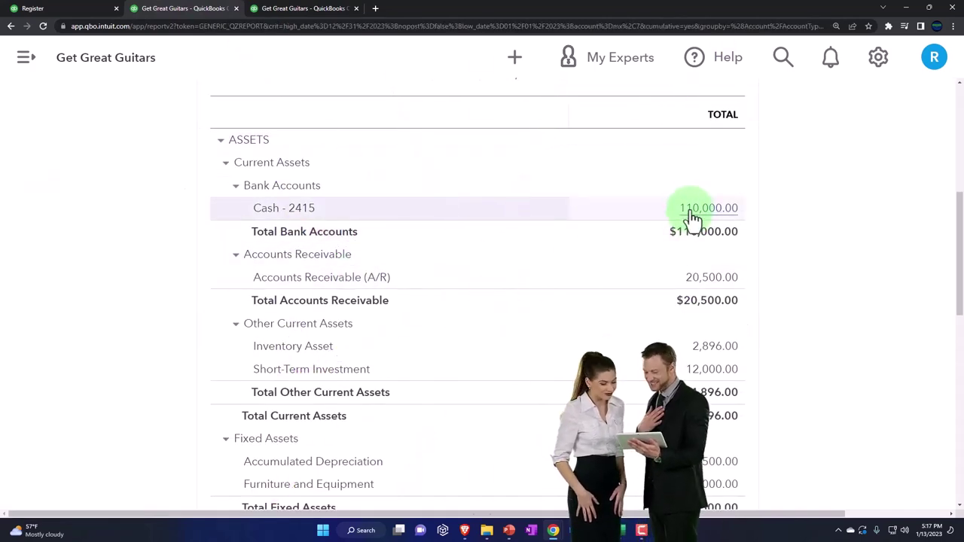
pyautogui.click(692, 213)
pyautogui.hotkey('ctrl', '-')
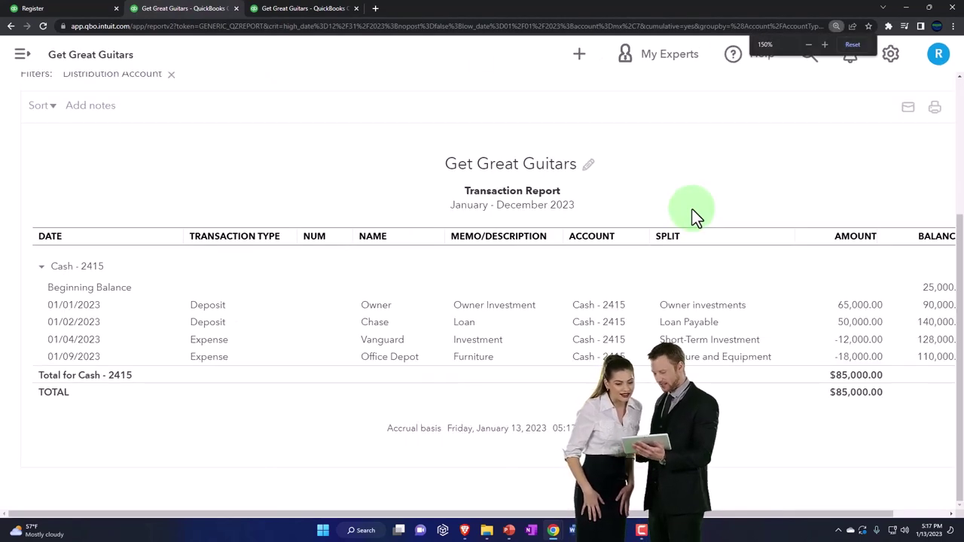
pyautogui.hotkey('ctrl', '-')
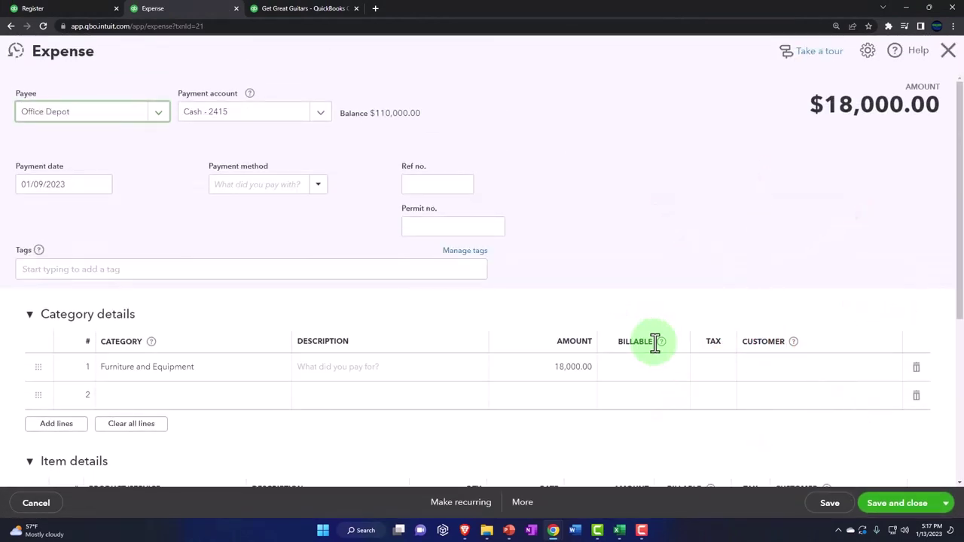
# - Look over the $18,000.00 Office Depot expense form, then close it
pyautogui.scroll(-4, 655, 343)
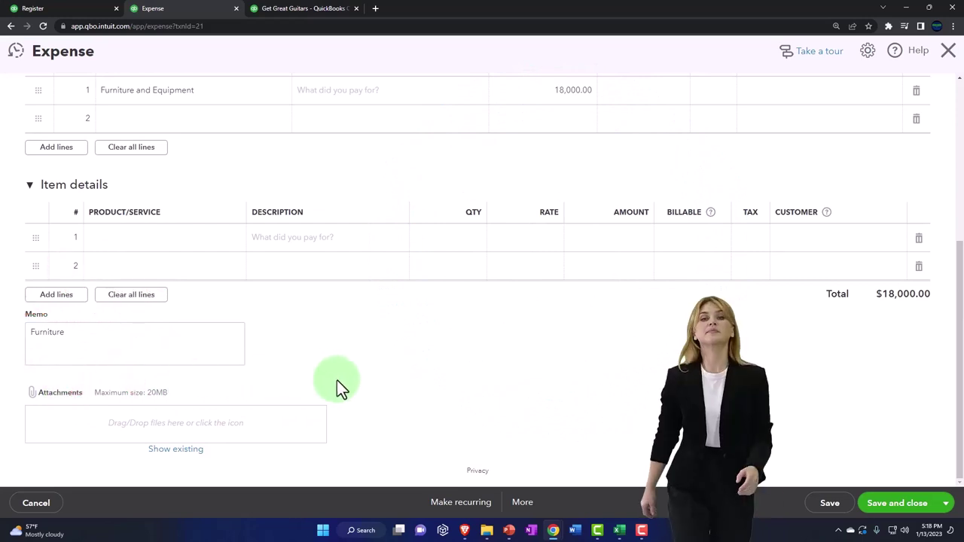
pyautogui.scroll(4, 336, 380)
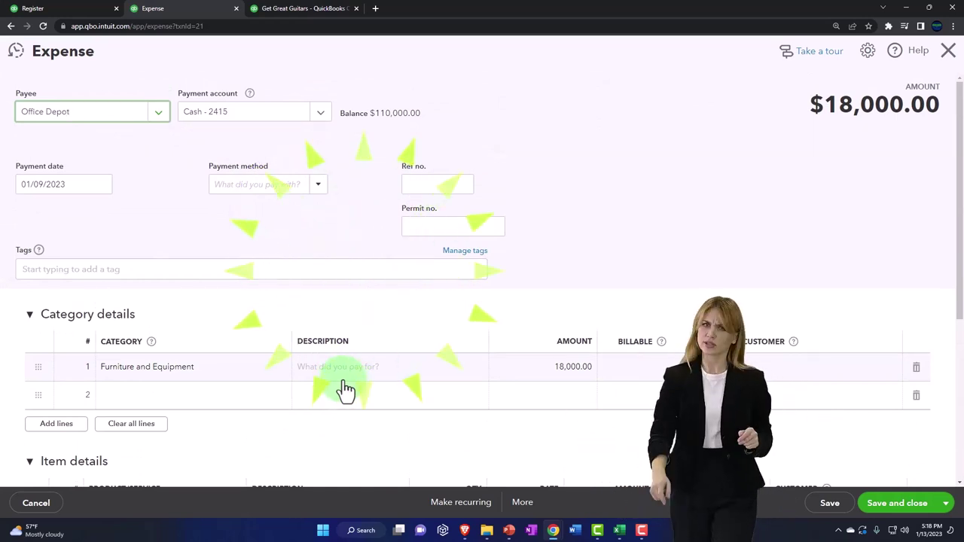
pyautogui.click(621, 532)
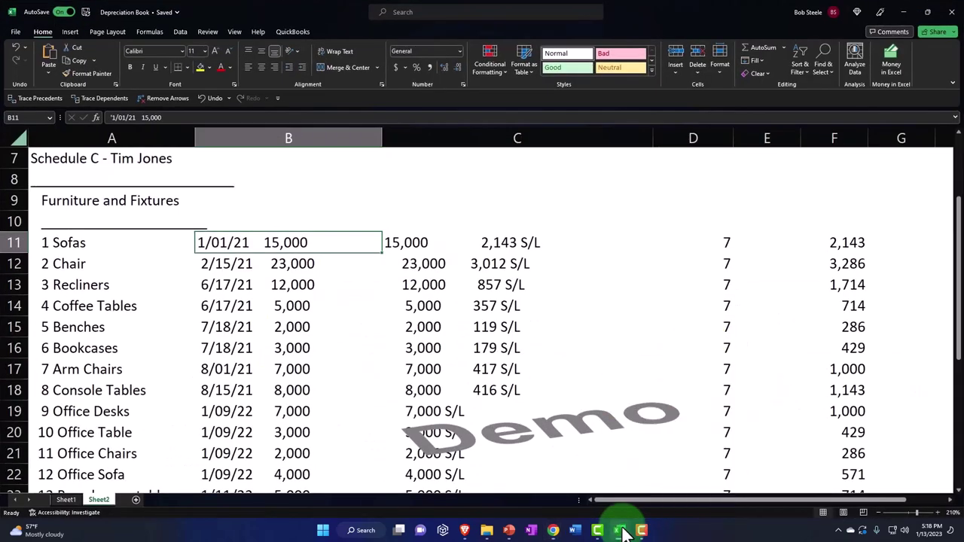
pyautogui.click(621, 531)
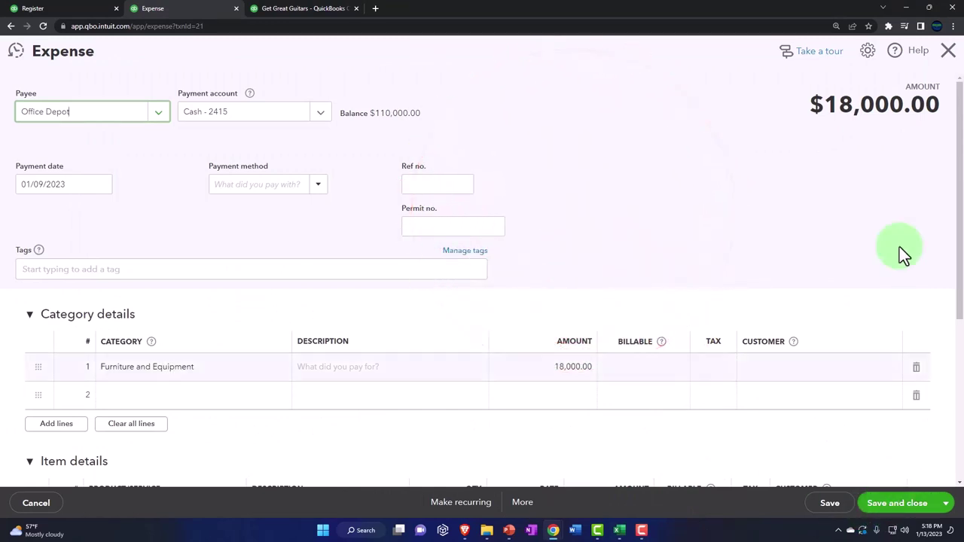
pyautogui.click(948, 53)
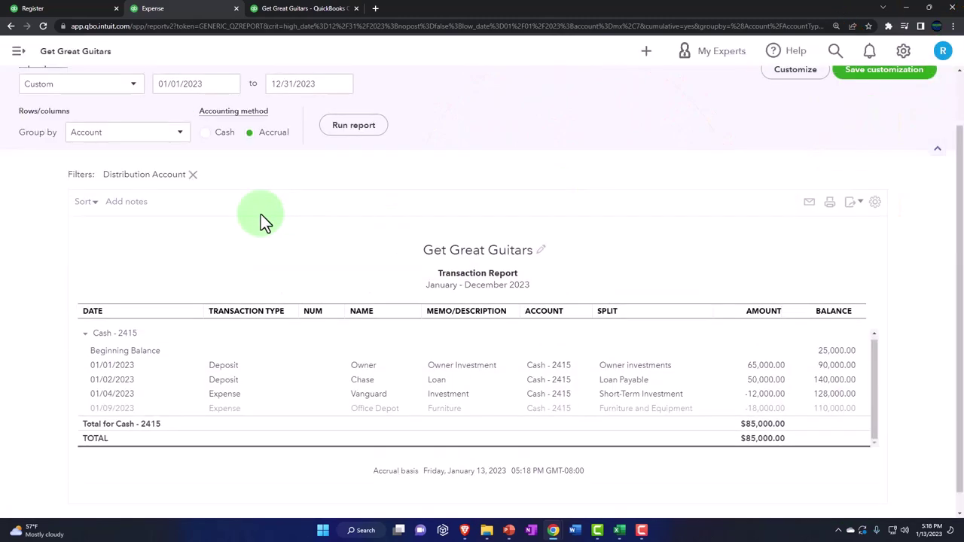
# - Return to the balance sheet summary, zoom in, and open the 93,000.00 Furniture and Equipment details
pyautogui.scroll(1, 75, 151)
pyautogui.click(74, 118)
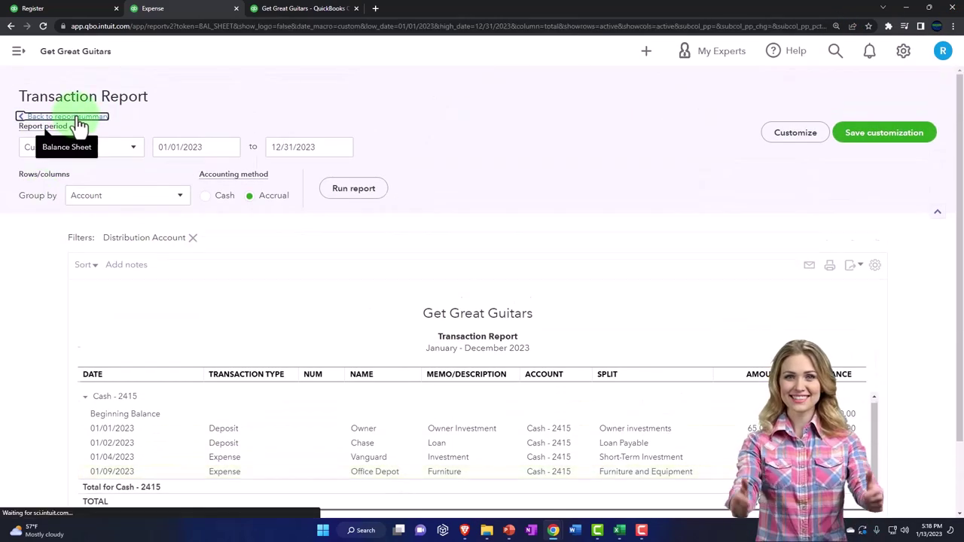
pyautogui.hotkey('ctrl', '+')
pyautogui.hotkey('ctrl', '+')
pyautogui.hotkey('ctrl', '+')
pyautogui.hotkey('ctrl', '+')
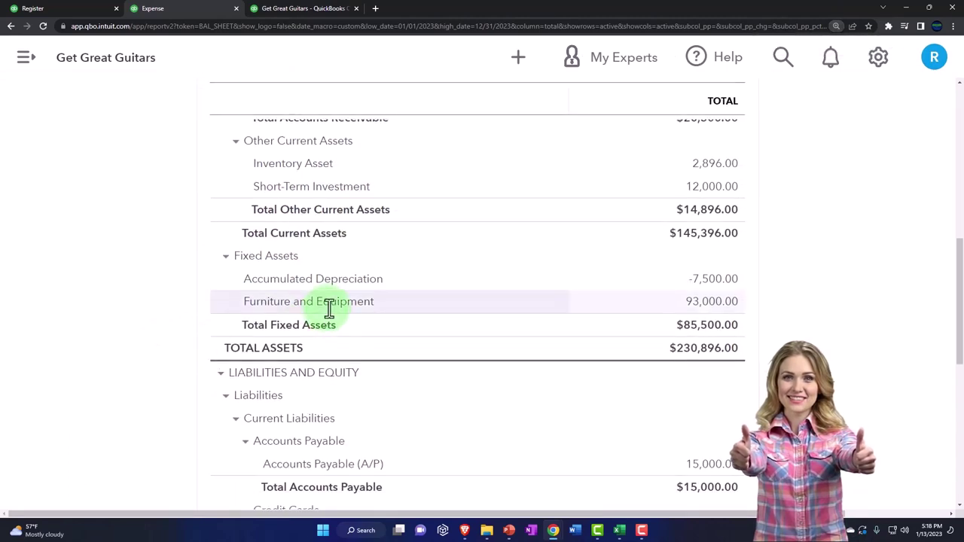
pyautogui.click(725, 305)
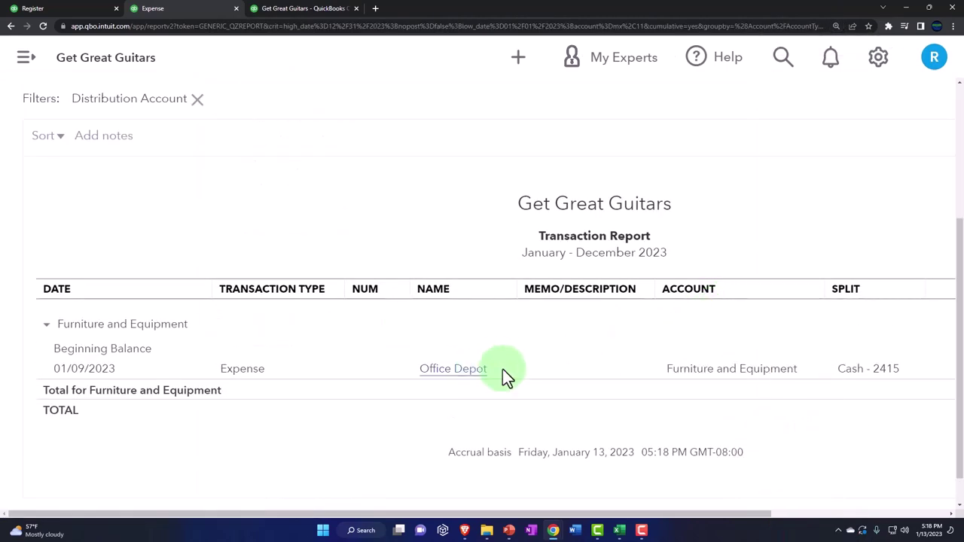